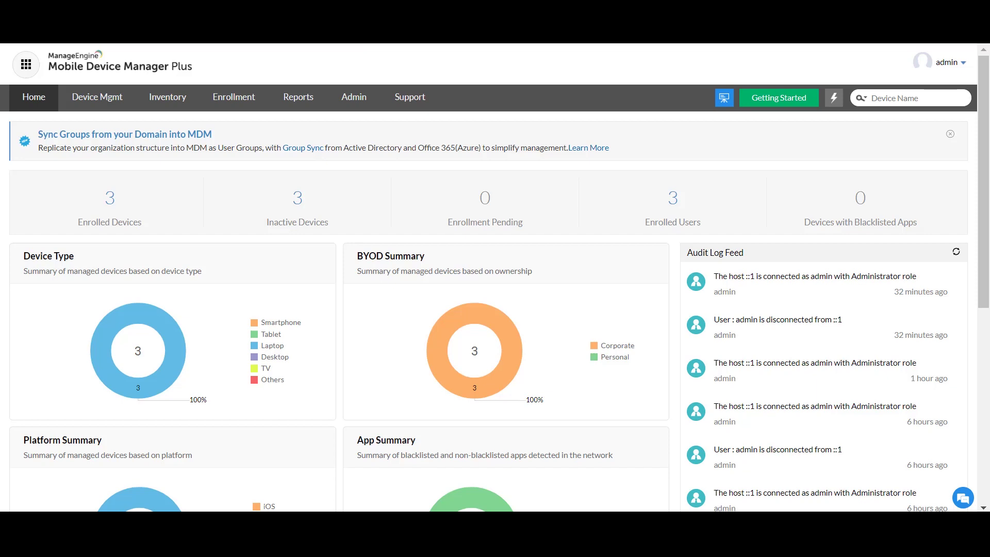
Begin Apple Enrollment (ABM/ASM) setup and download the MDM public key .pem certificate
{"action": "left_click", "coordinate": [247, 102]}
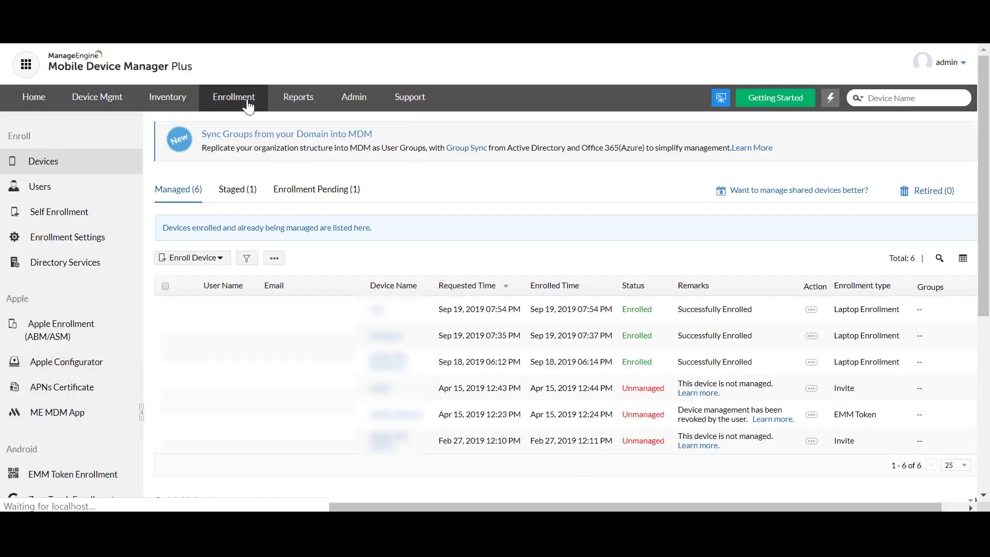
{"action": "left_click", "coordinate": [100, 336]}
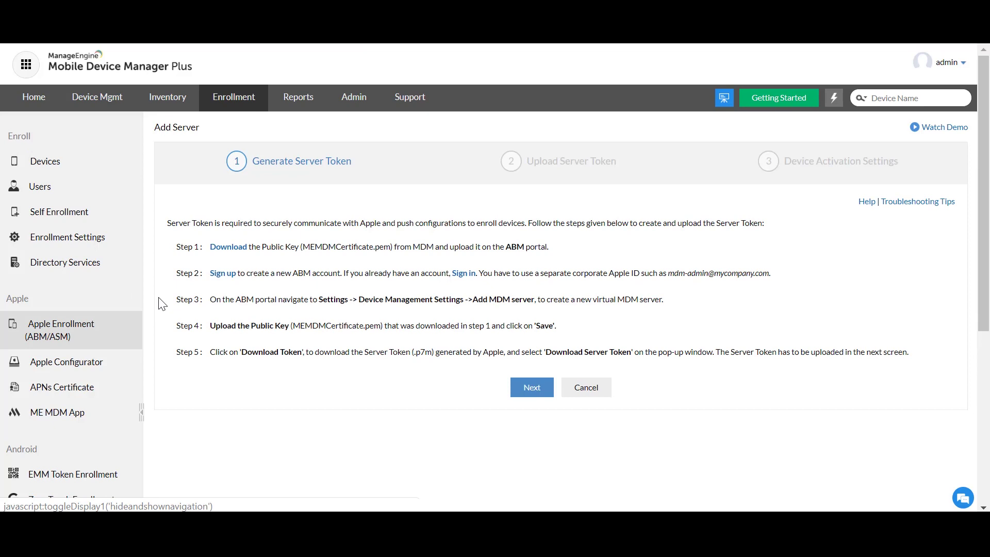
{"action": "left_click", "coordinate": [229, 249]}
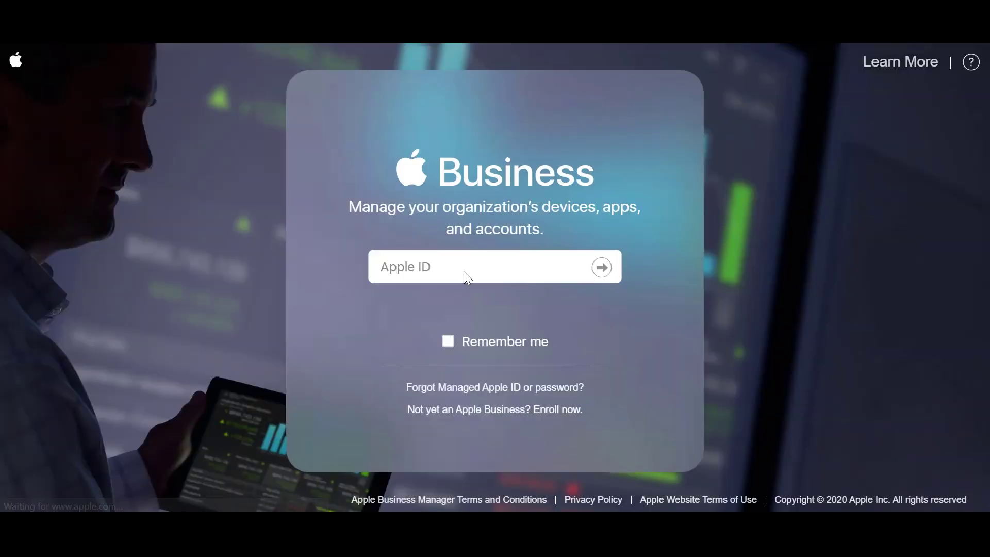
Sign in to Apple Business Manager with the Apple ID and password
{"action": "left_click", "coordinate": [464, 271]}
{"action": "key", "text": "Return"}
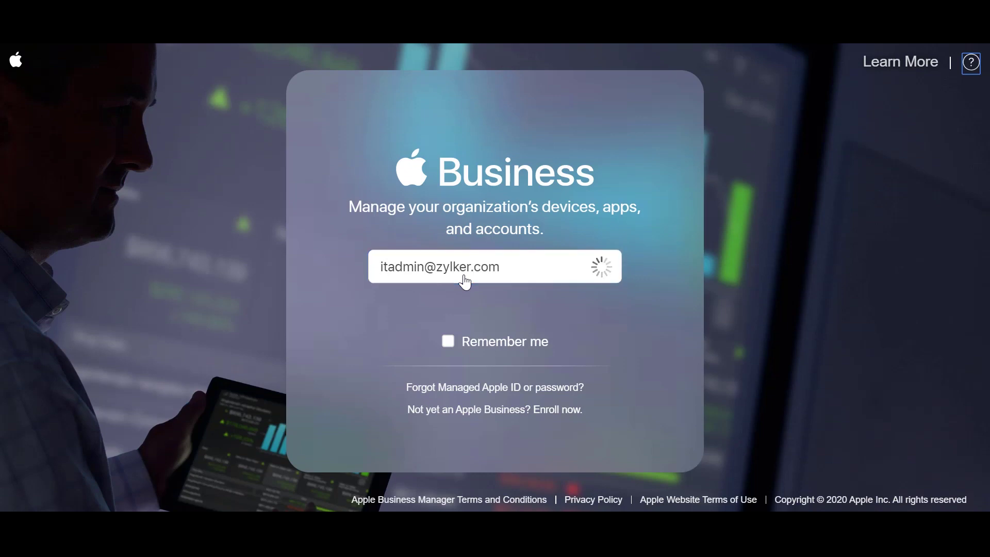
{"action": "type", "text": "password"}
{"action": "key", "text": "Return"}
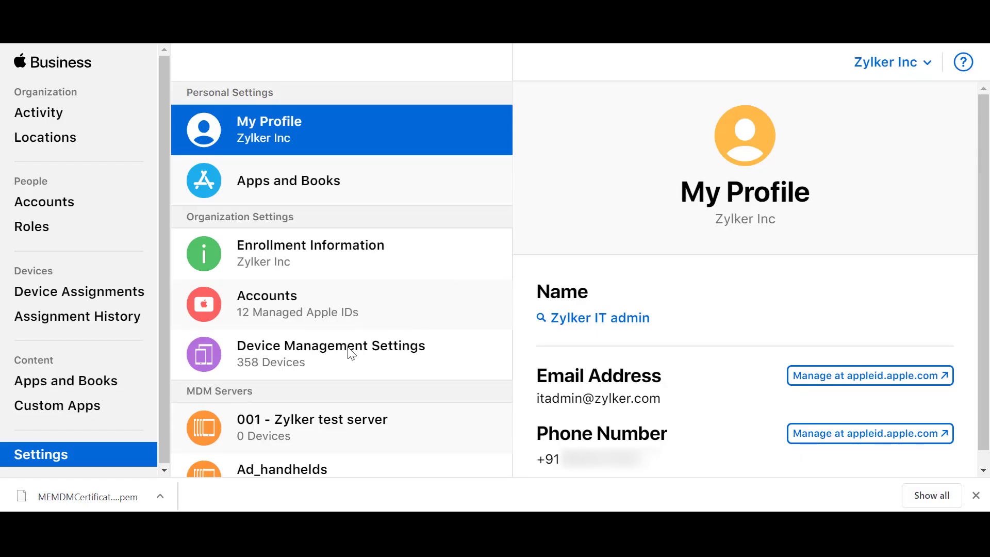
Go to the organization Settings and show Device Management Settings
{"action": "left_click", "coordinate": [89, 453]}
{"action": "left_click", "coordinate": [352, 377]}
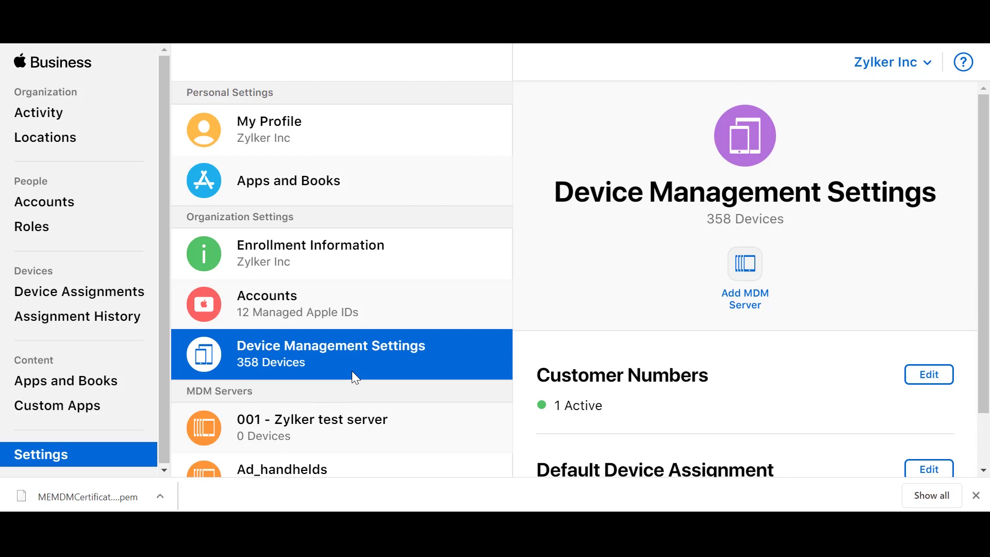
Add an MDM server named 'Zylker server' with the MEMDMCertificate (15).pem public key and save it
{"action": "left_click", "coordinate": [743, 302]}
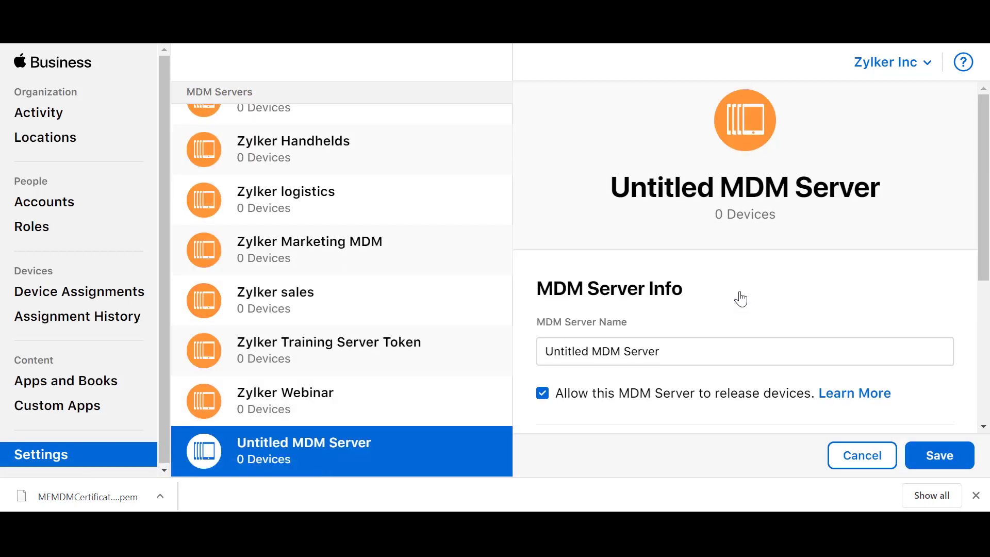
{"action": "left_click", "coordinate": [703, 347]}
{"action": "key", "text": "ctrl+a"}
{"action": "type", "text": "z"}
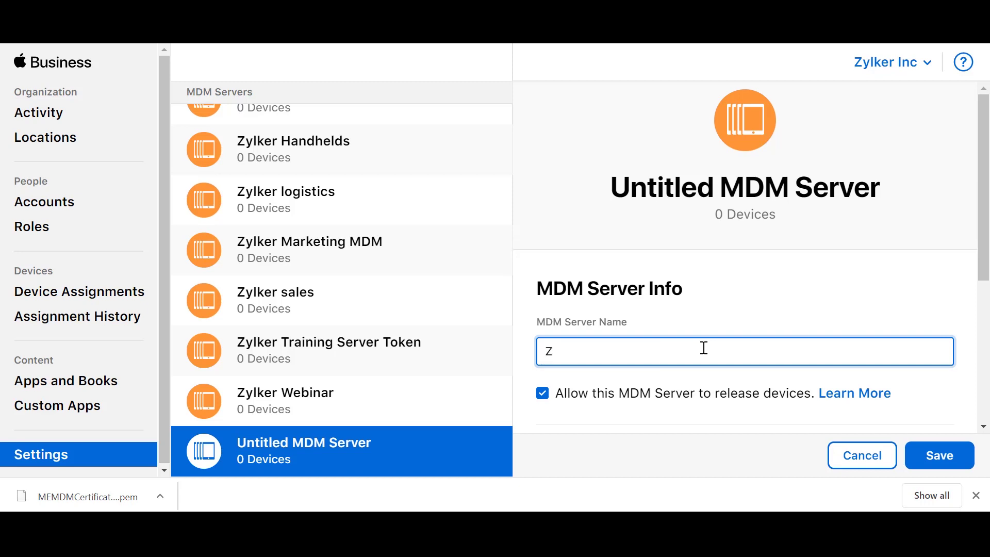
{"action": "type", "text": "ylker server"}
{"action": "scroll", "coordinate": [704, 348], "scroll_direction": "down", "scroll_amount": 3}
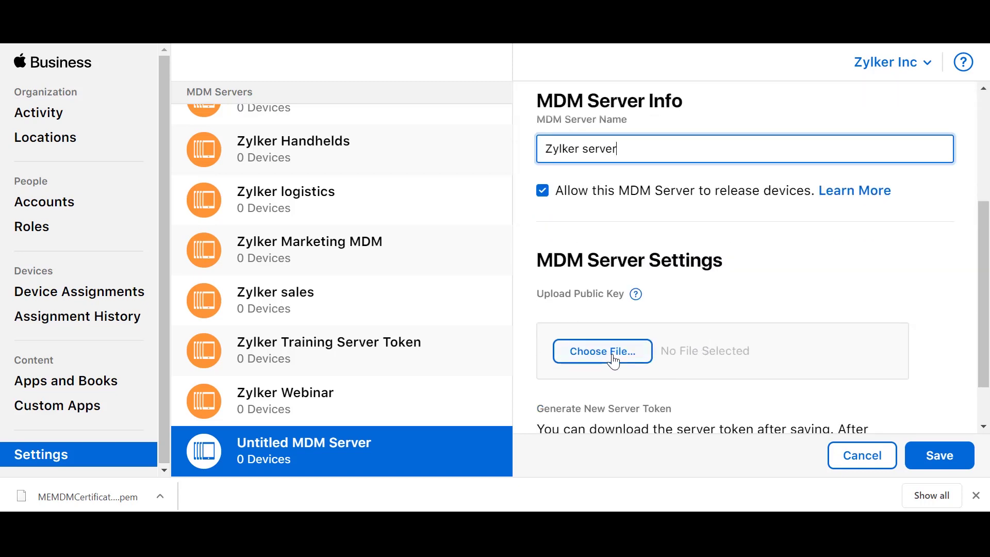
{"action": "left_click", "coordinate": [614, 361]}
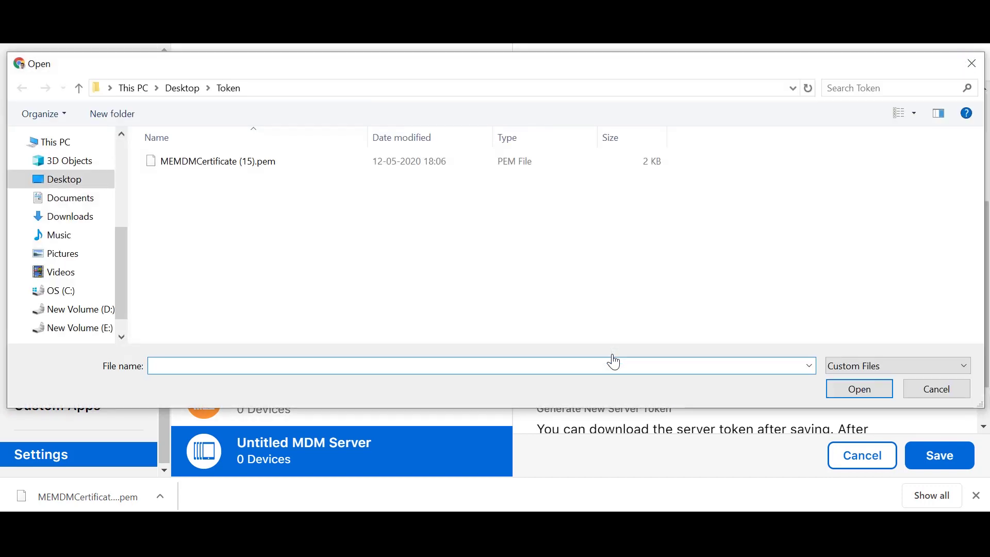
{"action": "left_click", "coordinate": [237, 163]}
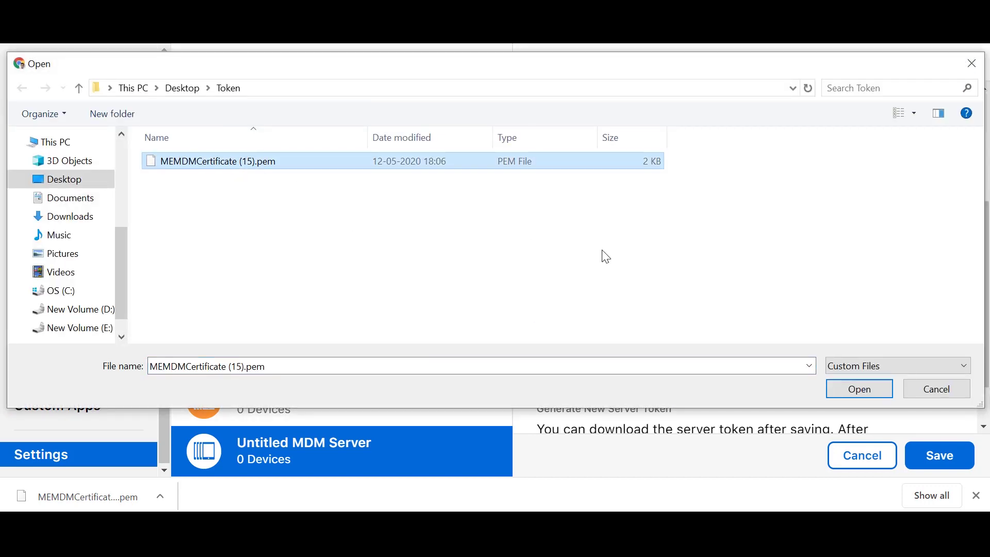
{"action": "left_click", "coordinate": [845, 386]}
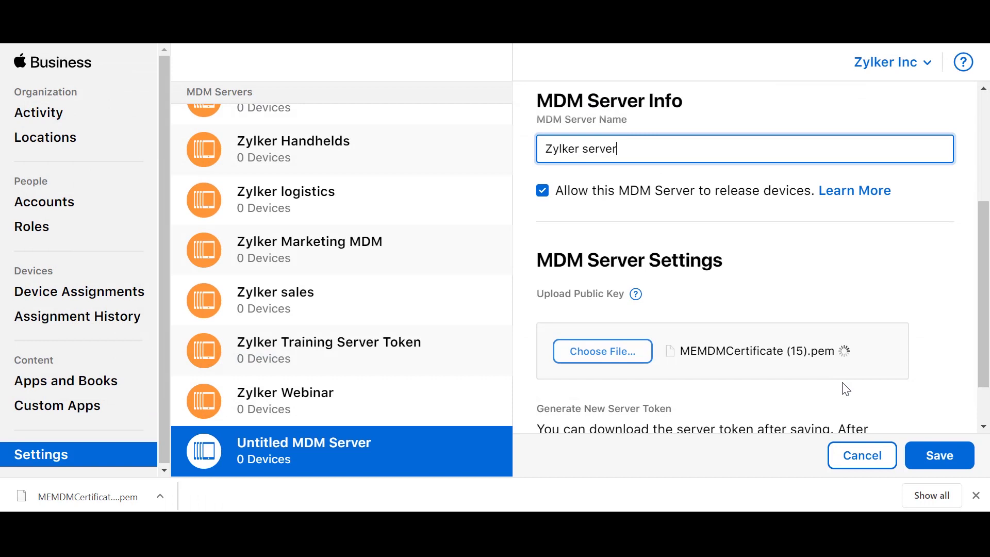
{"action": "left_click", "coordinate": [927, 461]}
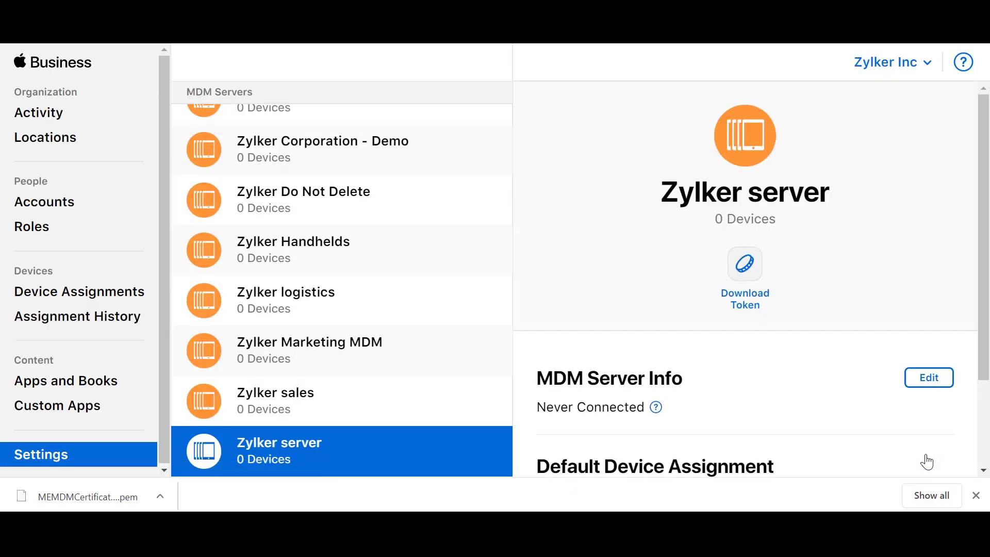
Download the server token for Zylker server
{"action": "left_click", "coordinate": [748, 302]}
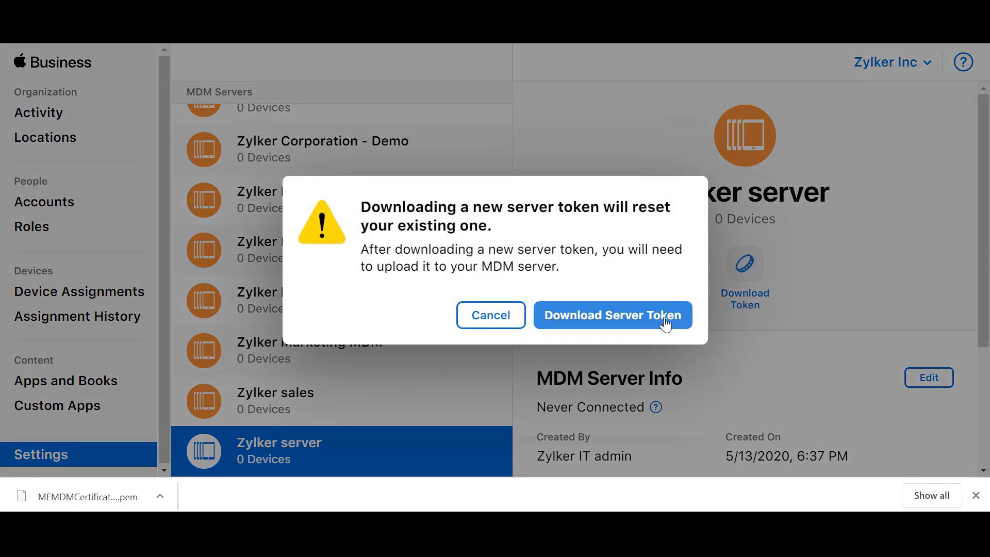
{"action": "left_click", "coordinate": [662, 319]}
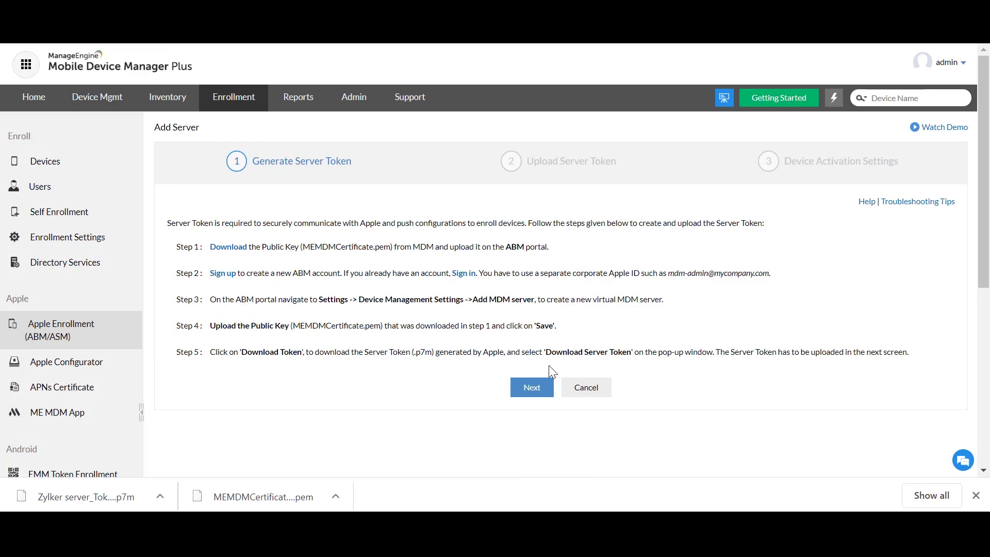
Upload the Zylker server .p7m token with a notification email for token expiry and continue
{"action": "left_click", "coordinate": [531, 387]}
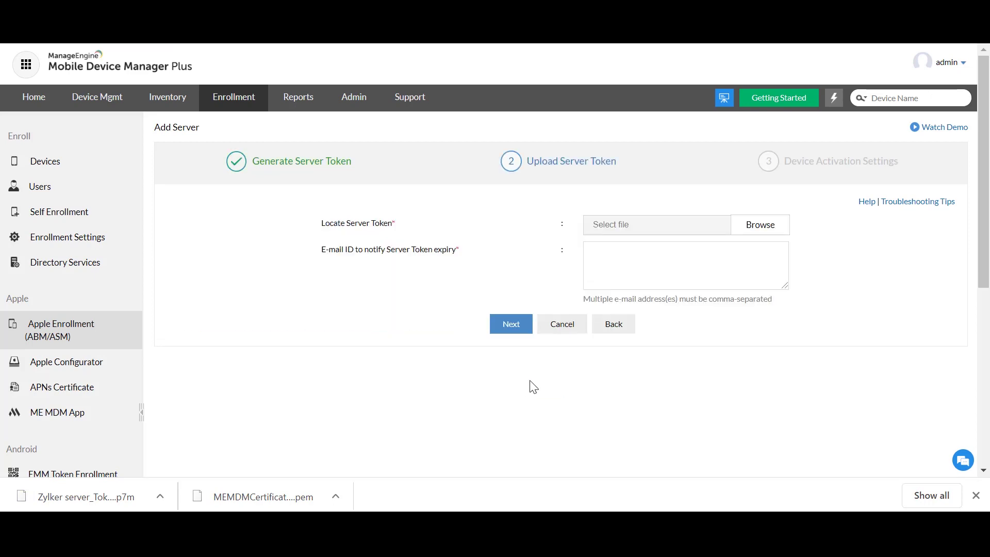
{"action": "left_click", "coordinate": [758, 237]}
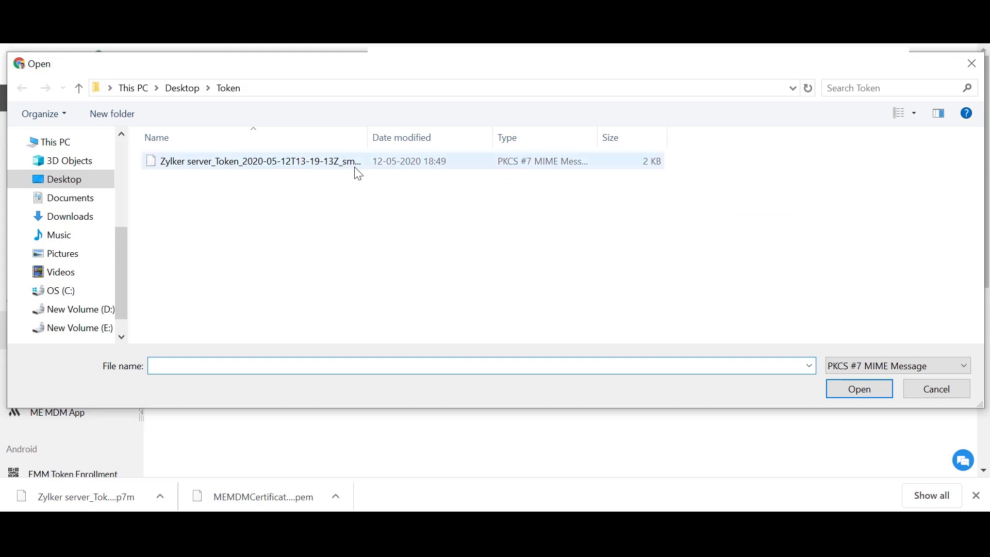
{"action": "left_click", "coordinate": [357, 164]}
{"action": "left_click", "coordinate": [847, 389]}
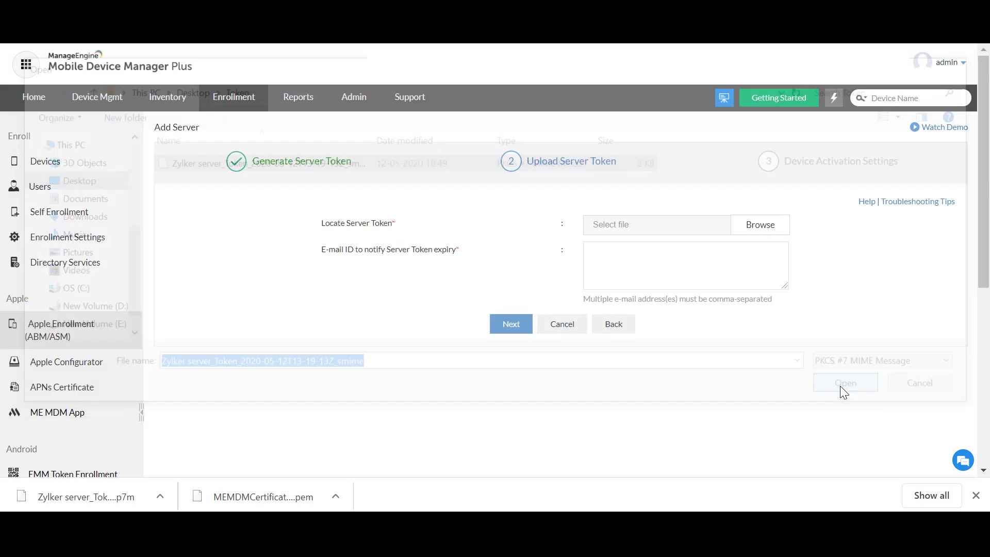
{"action": "left_click", "coordinate": [592, 266]}
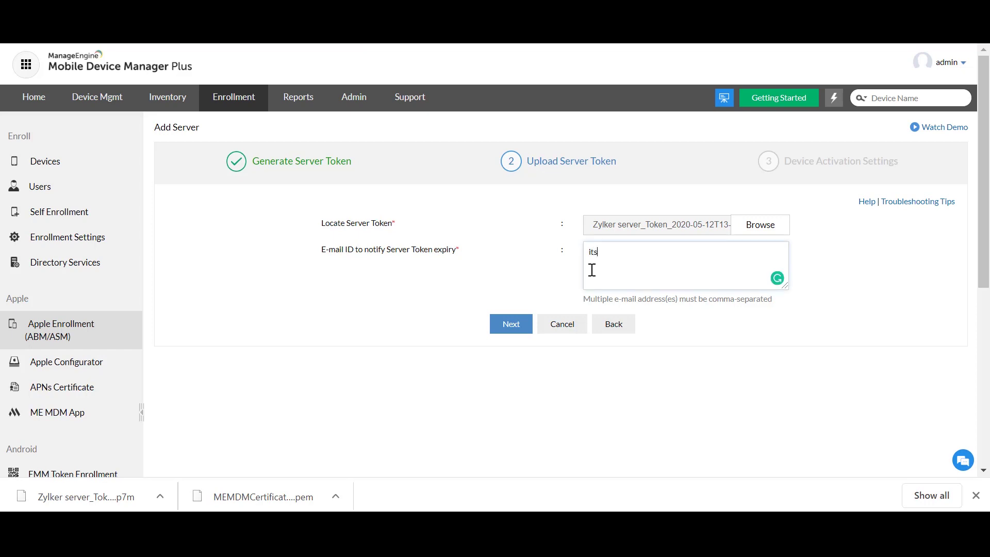
{"action": "left_click", "coordinate": [513, 331]}
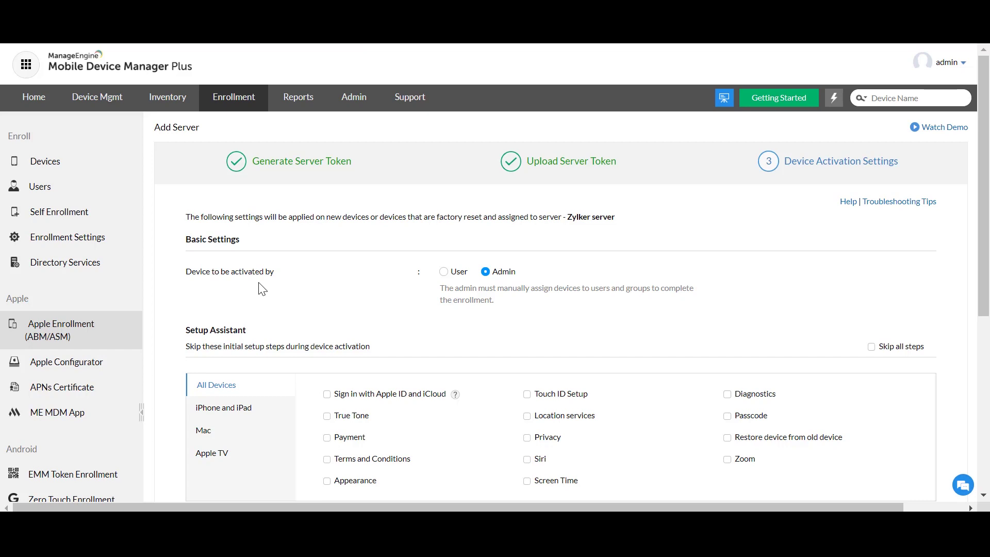
Try User activation, then keep device activation set to Admin for Zylker server
{"action": "left_click", "coordinate": [444, 272]}
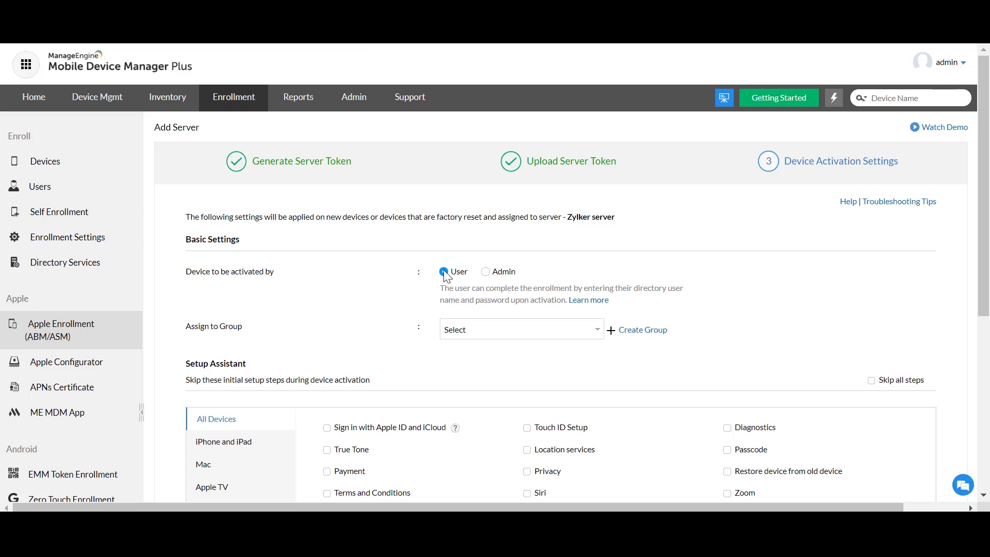
{"action": "left_click", "coordinate": [486, 273]}
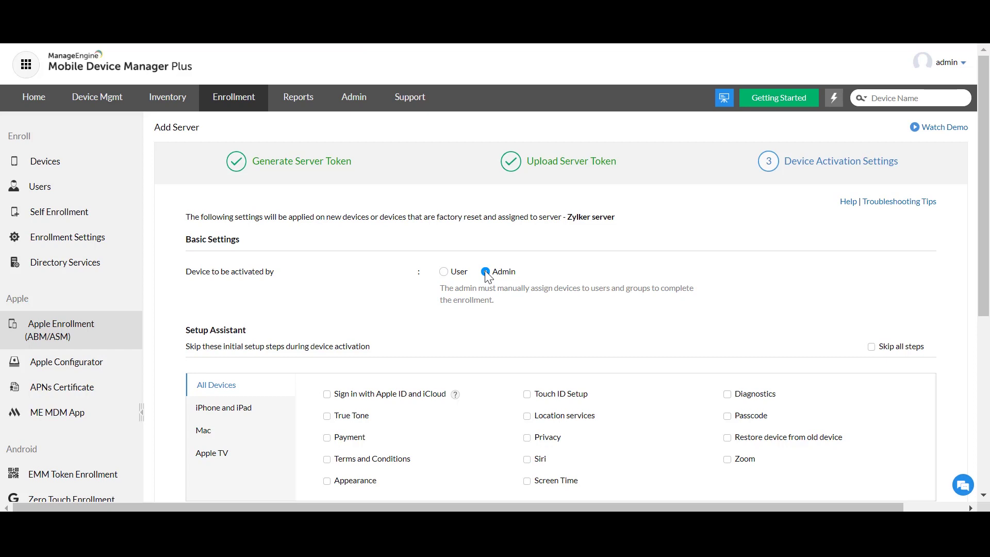
{"action": "scroll", "coordinate": [486, 275], "scroll_direction": "down", "scroll_amount": 3}
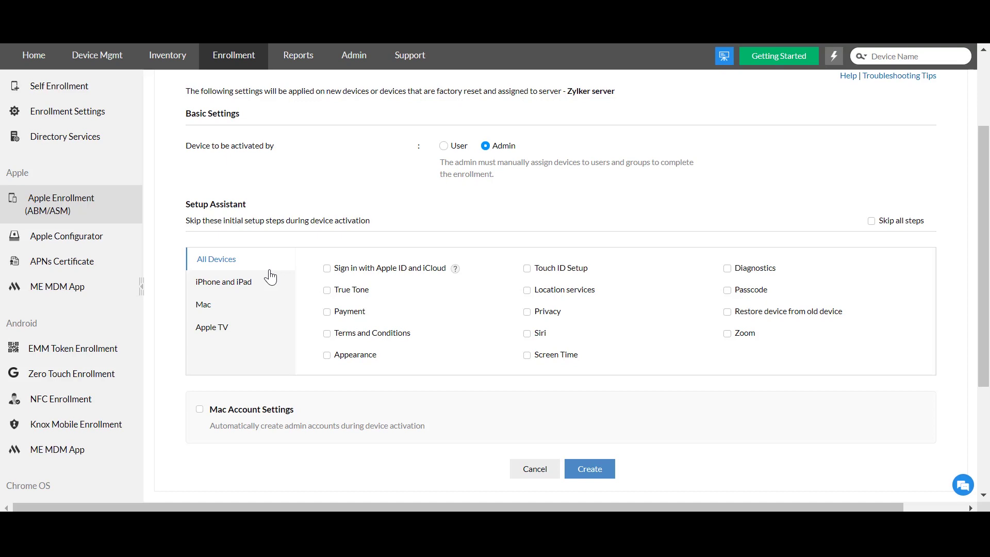
Skip all Setup Assistant steps, enable a Mac admin account during activation, and create the enrollment profile
{"action": "left_click", "coordinate": [872, 221]}
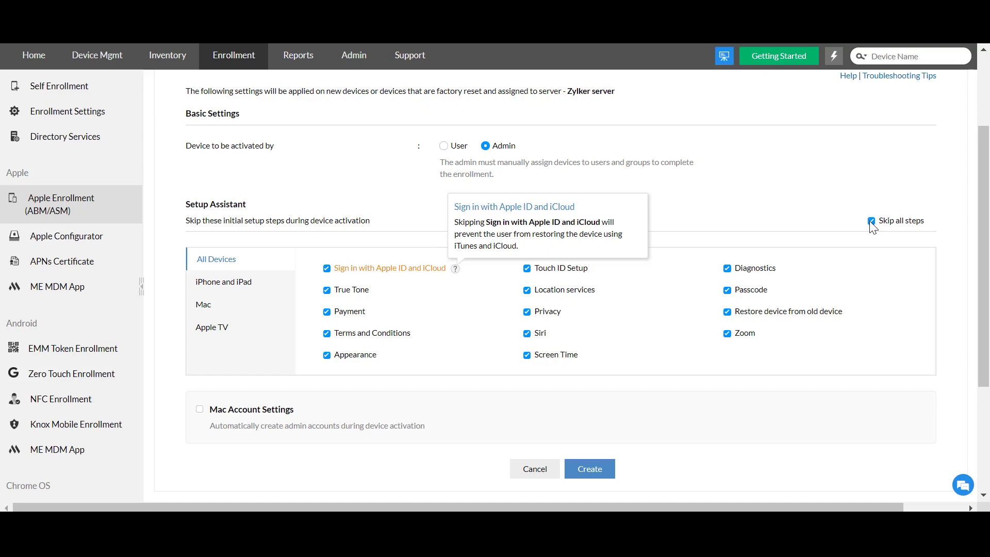
{"action": "left_click", "coordinate": [200, 410]}
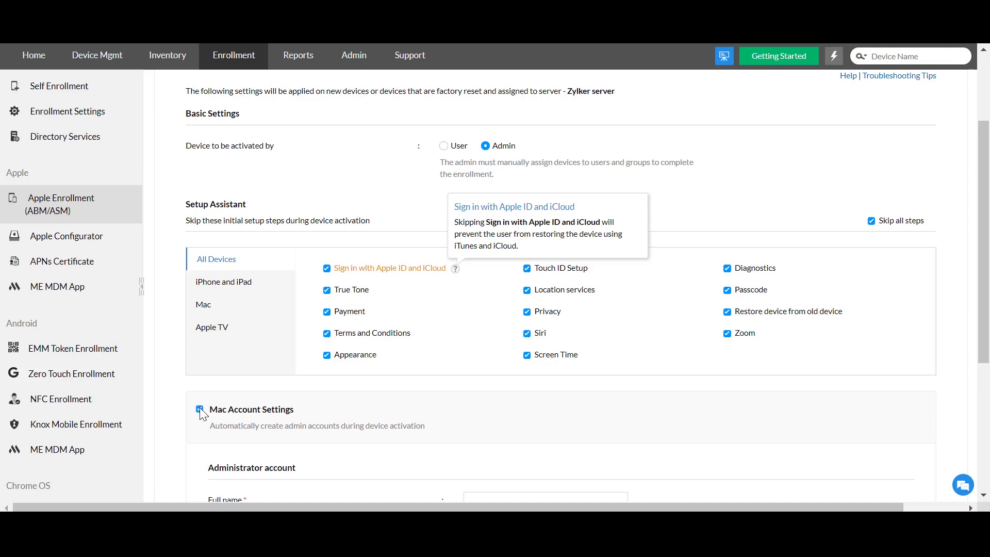
{"action": "scroll", "coordinate": [201, 412], "scroll_direction": "down", "scroll_amount": 3}
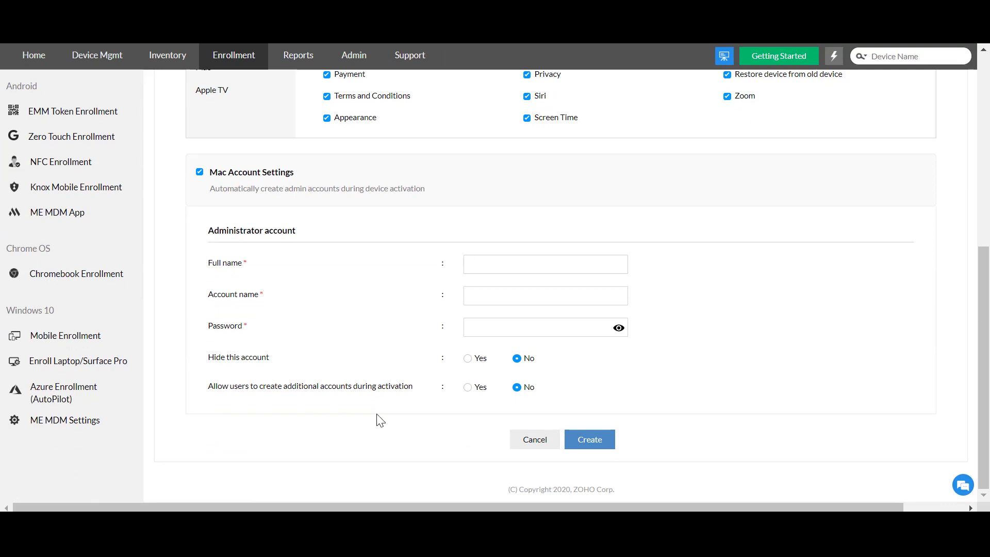
{"action": "left_click", "coordinate": [590, 450]}
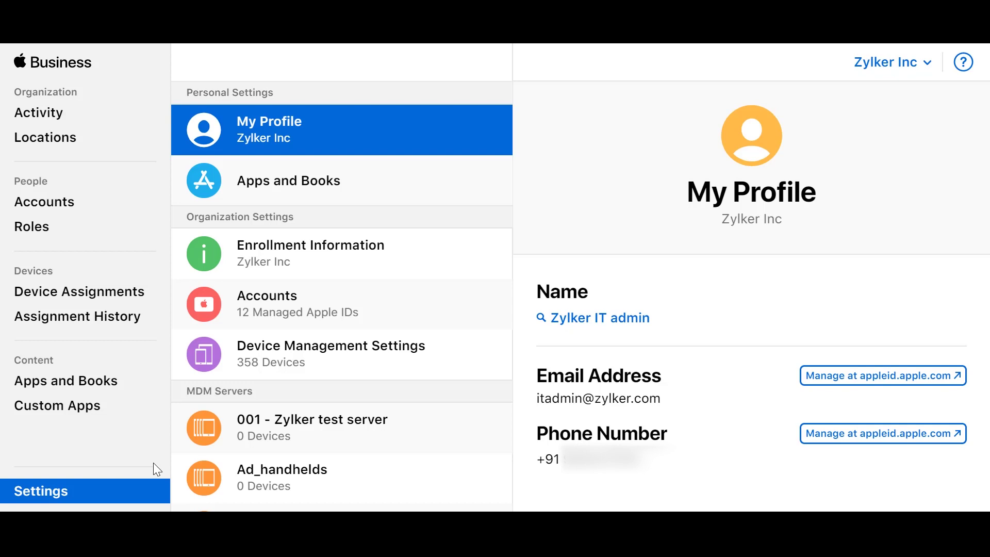
Assign device serial 123-456-789 to the Zylker server MDM server in Device Assignments
{"action": "left_click", "coordinate": [55, 296]}
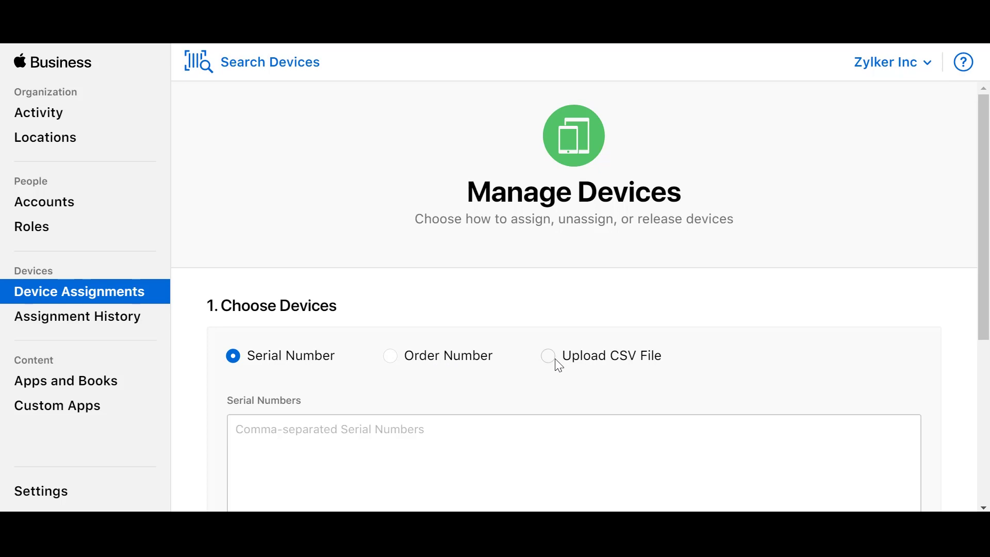
{"action": "left_click", "coordinate": [350, 428]}
{"action": "type", "text": "123"}
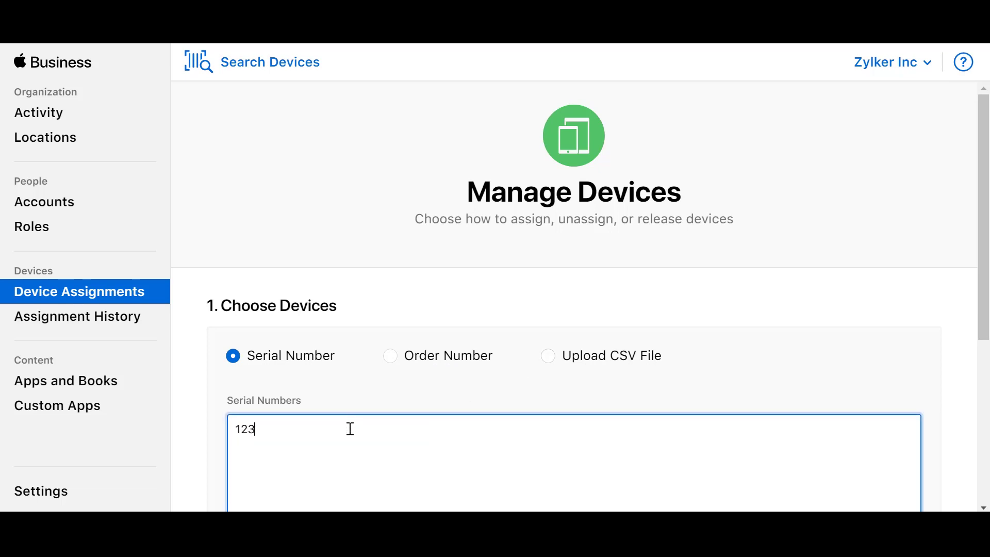
{"action": "type", "text": "-456-789"}
{"action": "scroll", "coordinate": [350, 428], "scroll_direction": "down", "scroll_amount": 4}
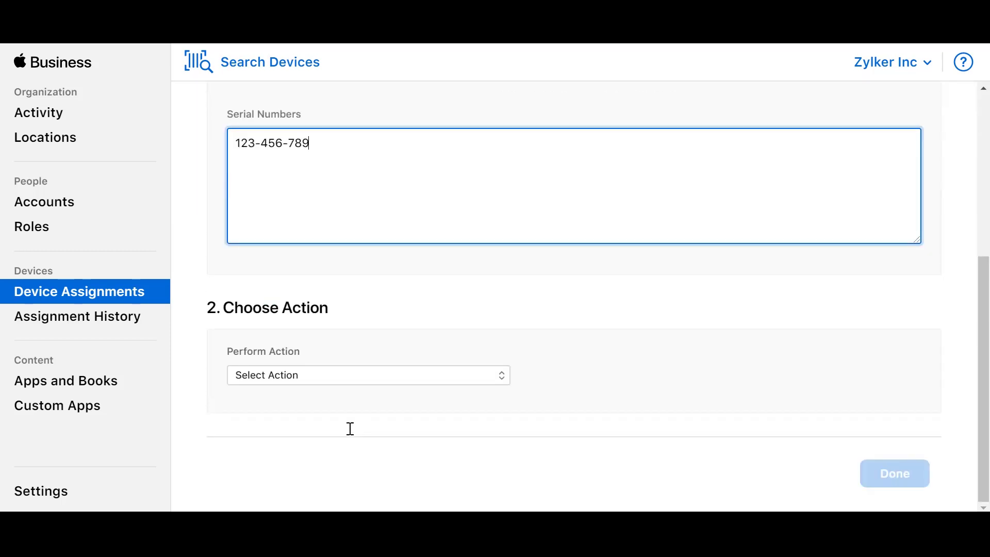
{"action": "left_click", "coordinate": [394, 380]}
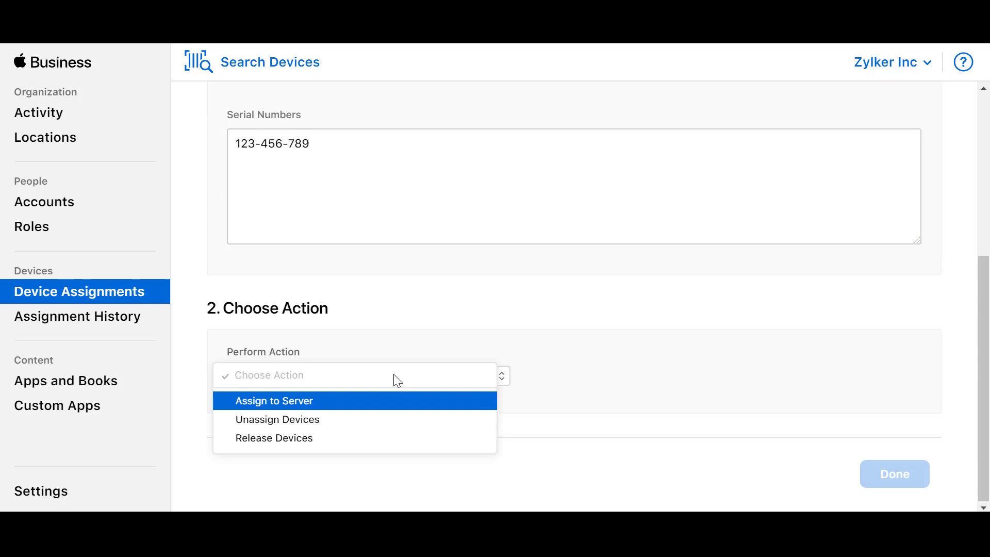
{"action": "left_click", "coordinate": [354, 411]}
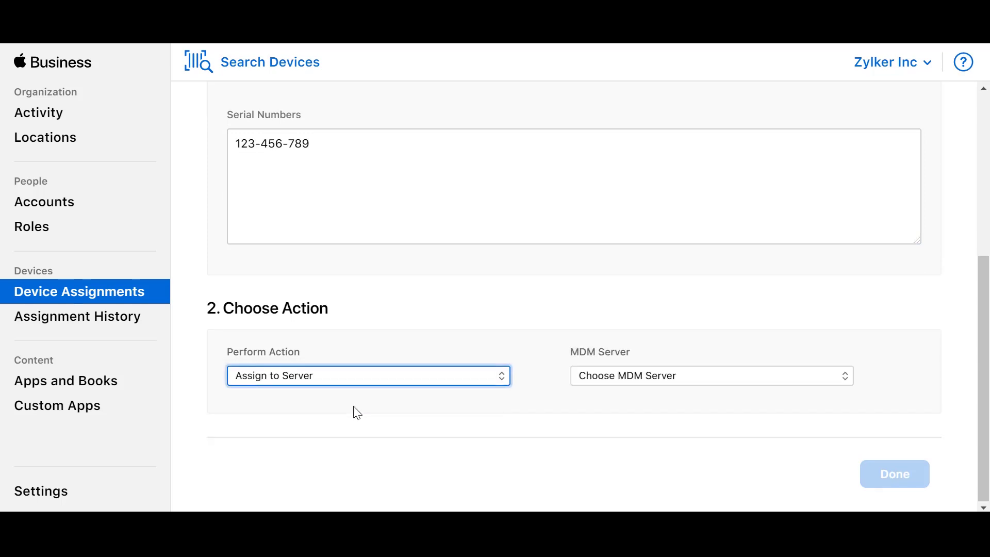
{"action": "left_click", "coordinate": [673, 377]}
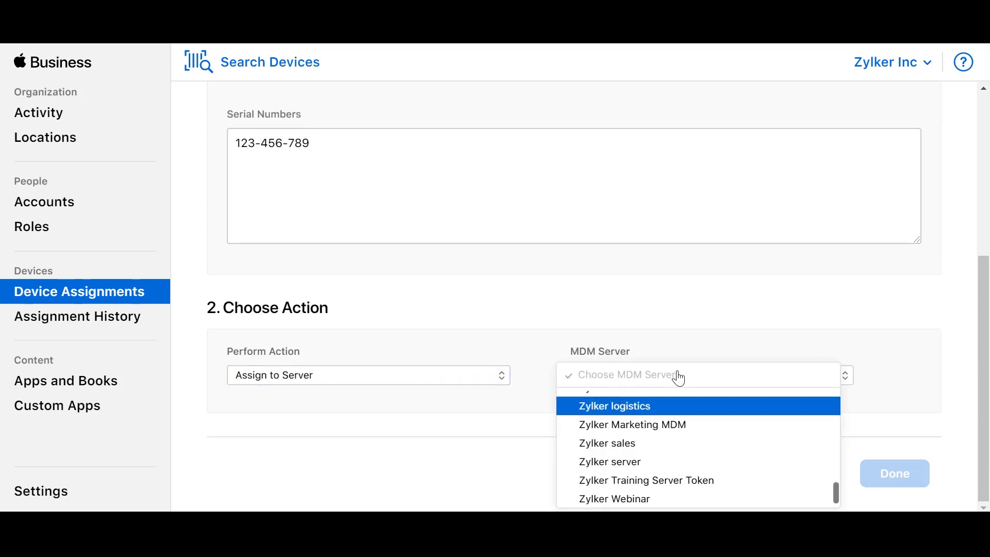
{"action": "left_click", "coordinate": [635, 463]}
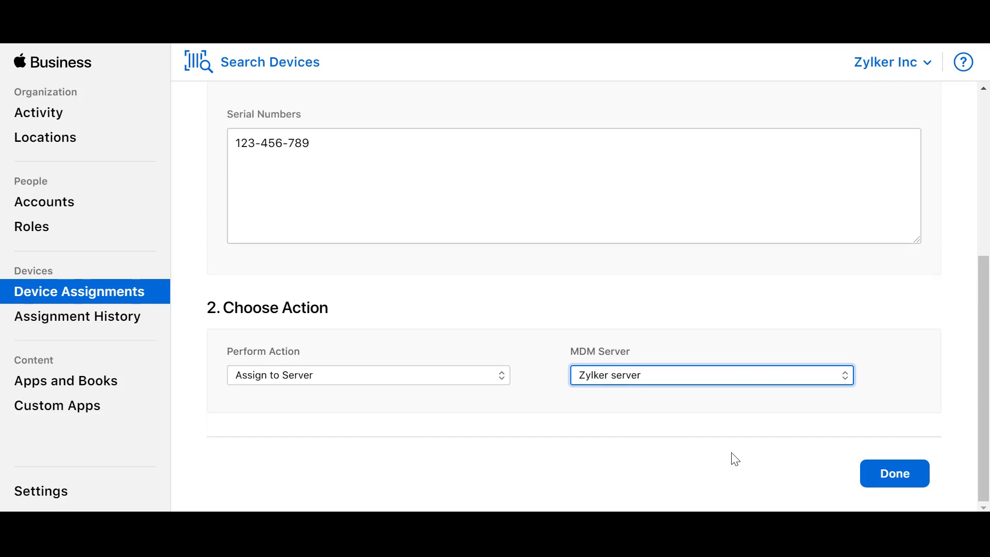
{"action": "left_click", "coordinate": [894, 479]}
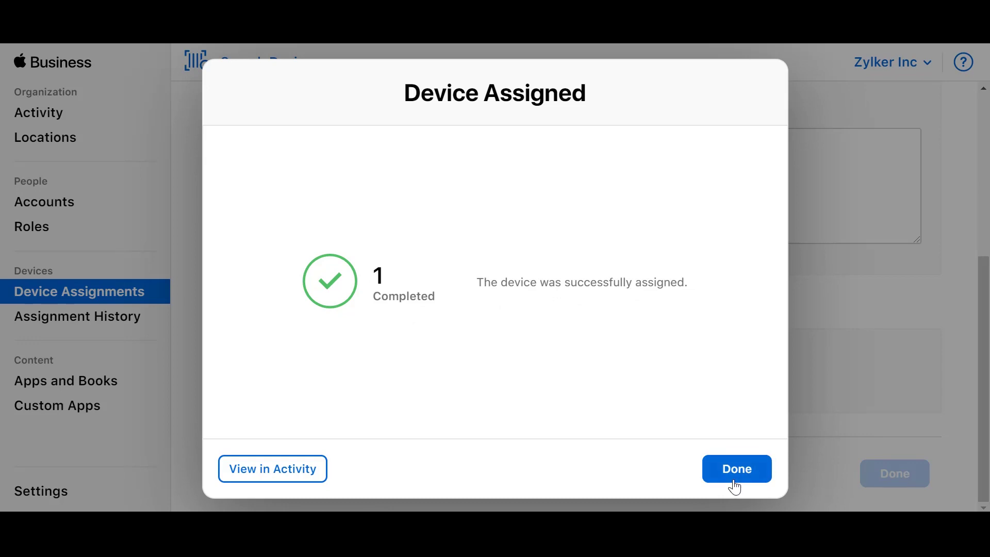
Dismiss the Device Assigned confirmation dialog
{"action": "left_click", "coordinate": [735, 471]}
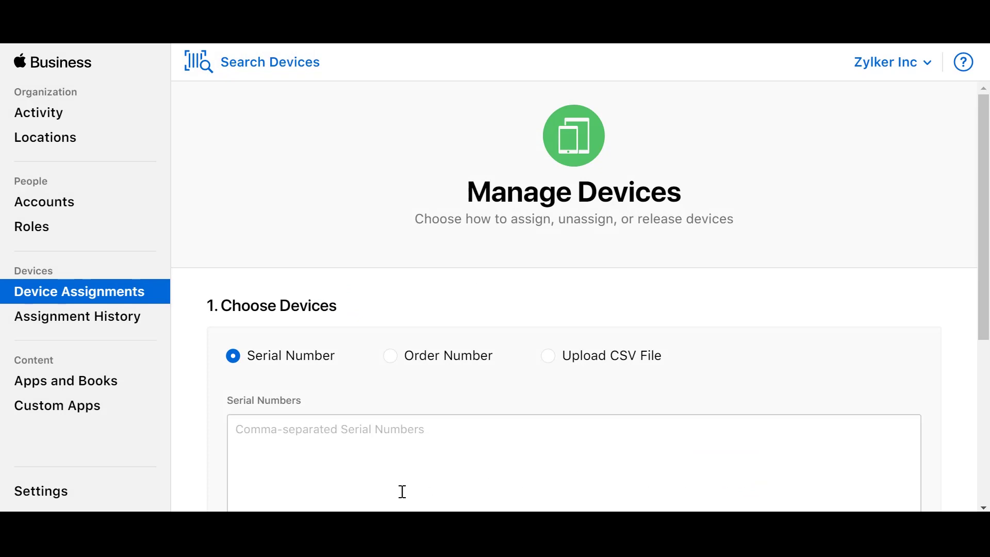
Review the Customer Numbers in Device Management Settings and leave them unchanged
{"action": "left_click", "coordinate": [62, 492]}
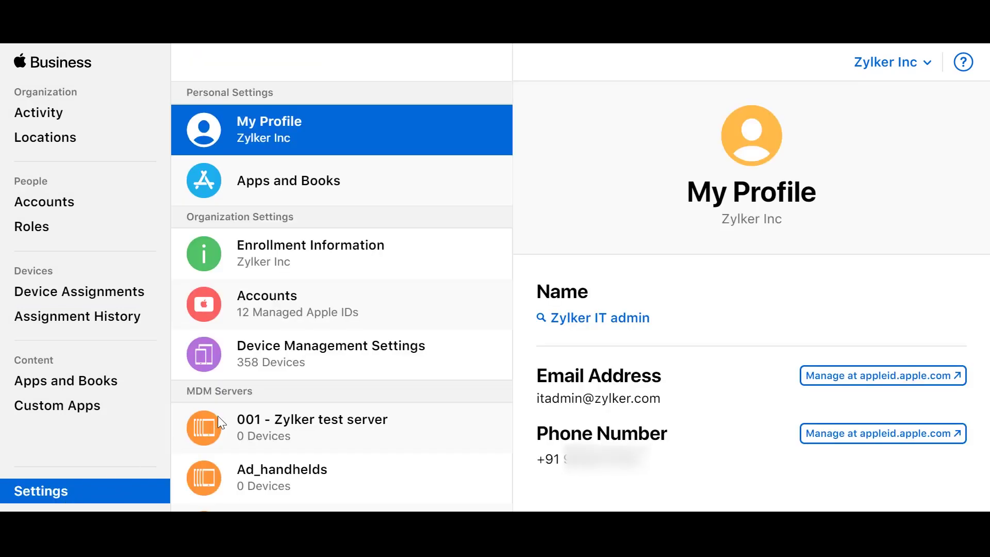
{"action": "left_click", "coordinate": [354, 364]}
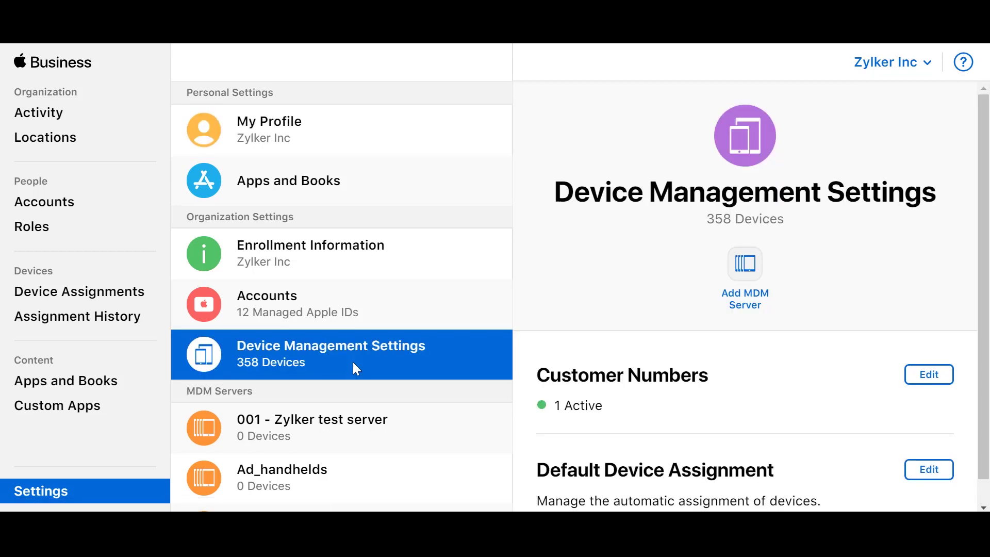
{"action": "left_click", "coordinate": [914, 380]}
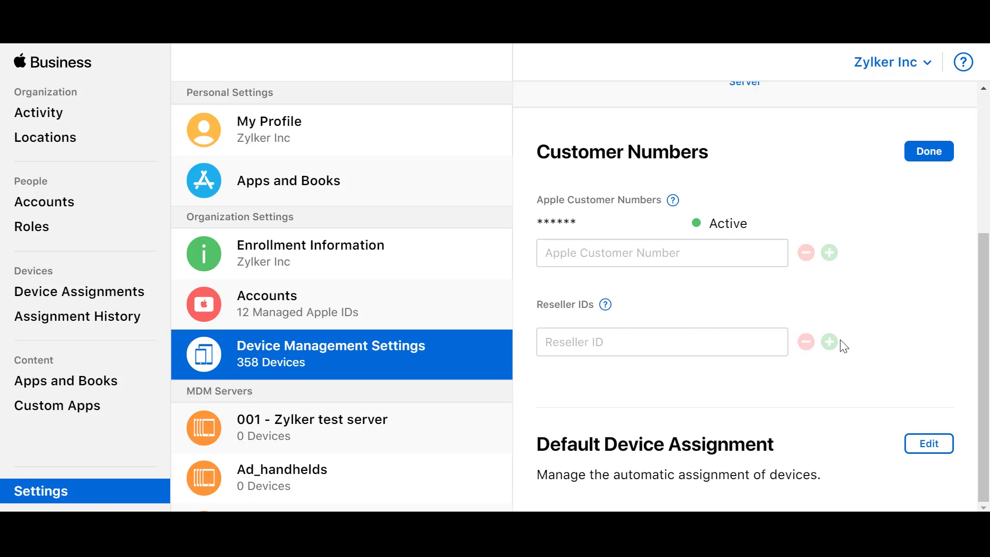
{"action": "left_click", "coordinate": [928, 155]}
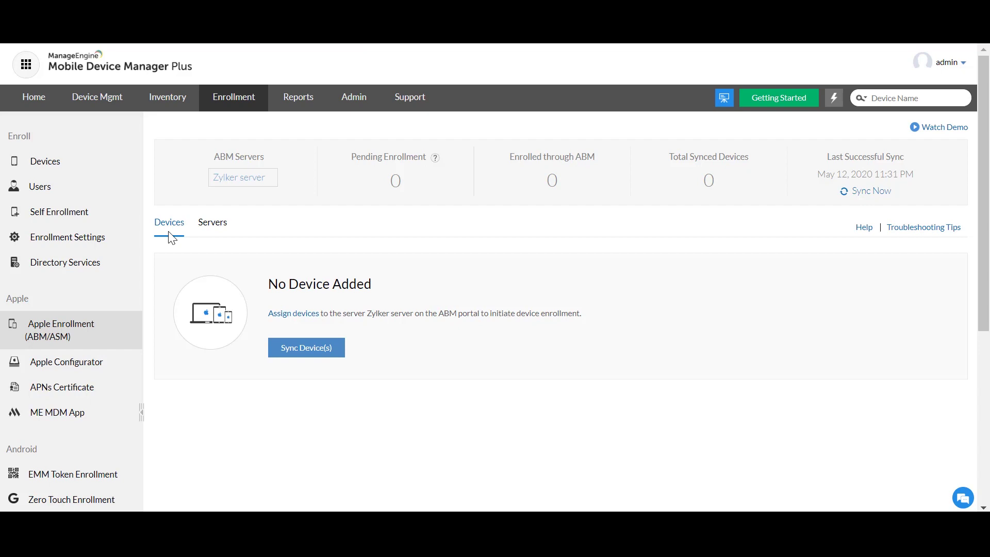
Sync Zylker server devices so the Apple TV 4K, iPhone 6 Plus and iPad mini 4 appear pending enrollment
{"action": "left_click", "coordinate": [310, 349]}
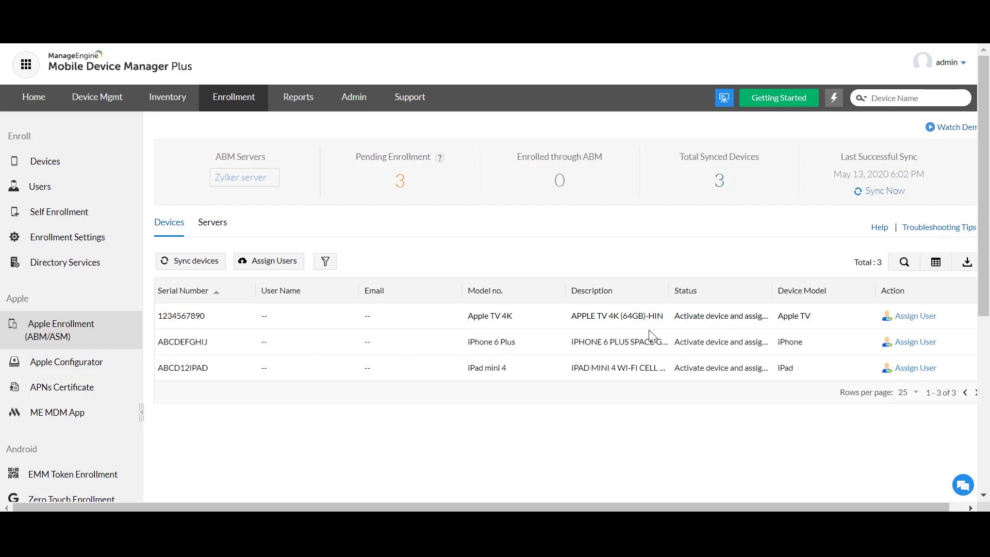
Back out of single-device assignment, download the unassigned-devices CSV via bulk Assign Users and open it in Excel
{"action": "left_click", "coordinate": [902, 323]}
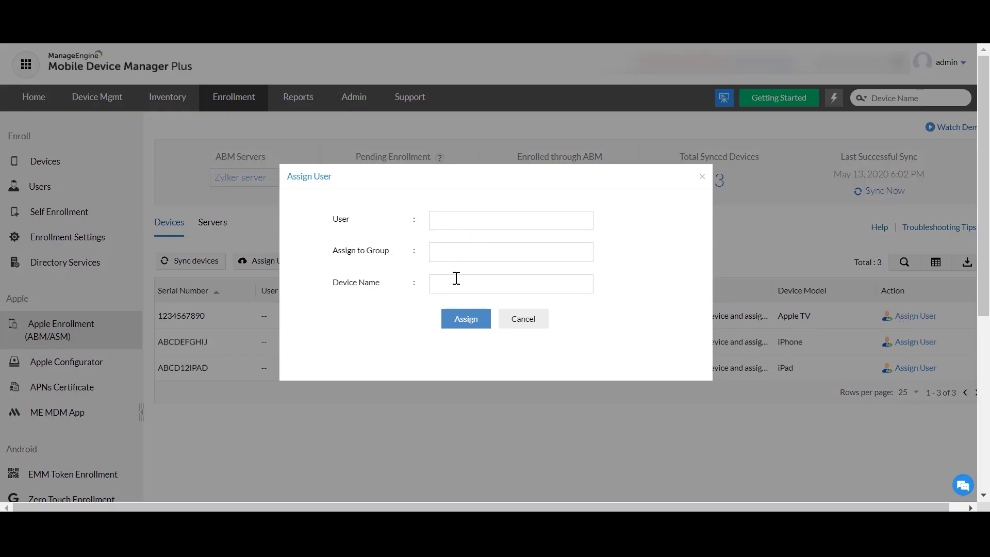
{"action": "left_click", "coordinate": [467, 323]}
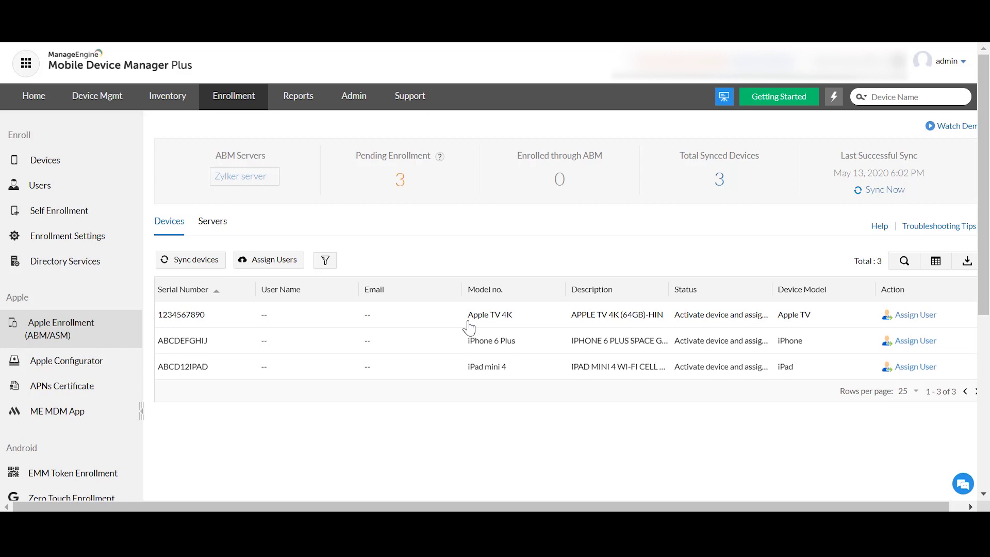
{"action": "left_click", "coordinate": [261, 267]}
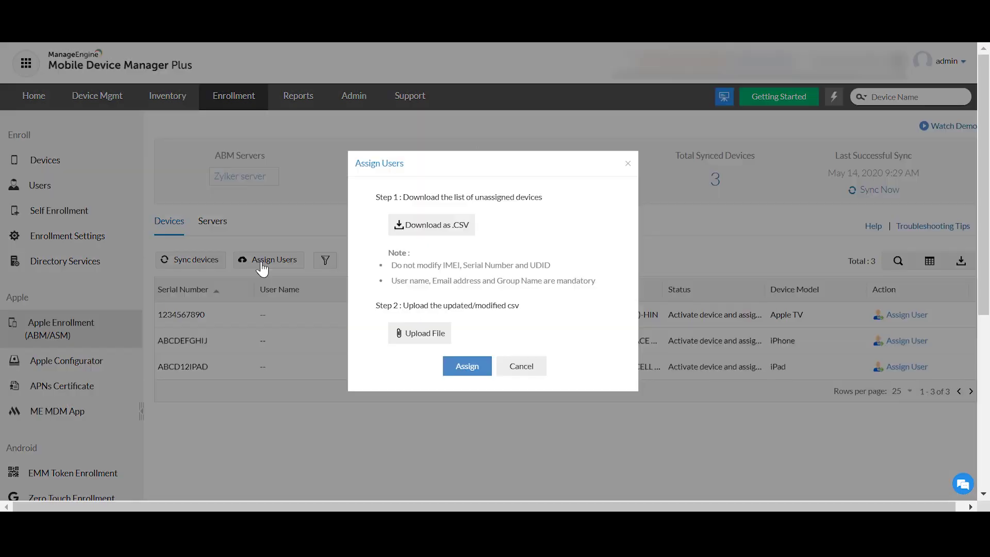
{"action": "left_click", "coordinate": [427, 225]}
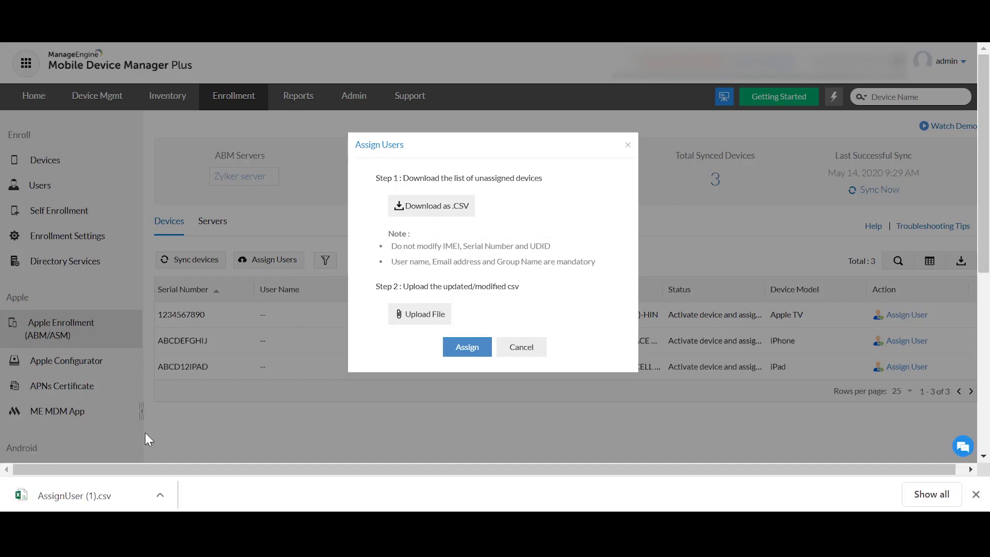
{"action": "left_click", "coordinate": [90, 494]}
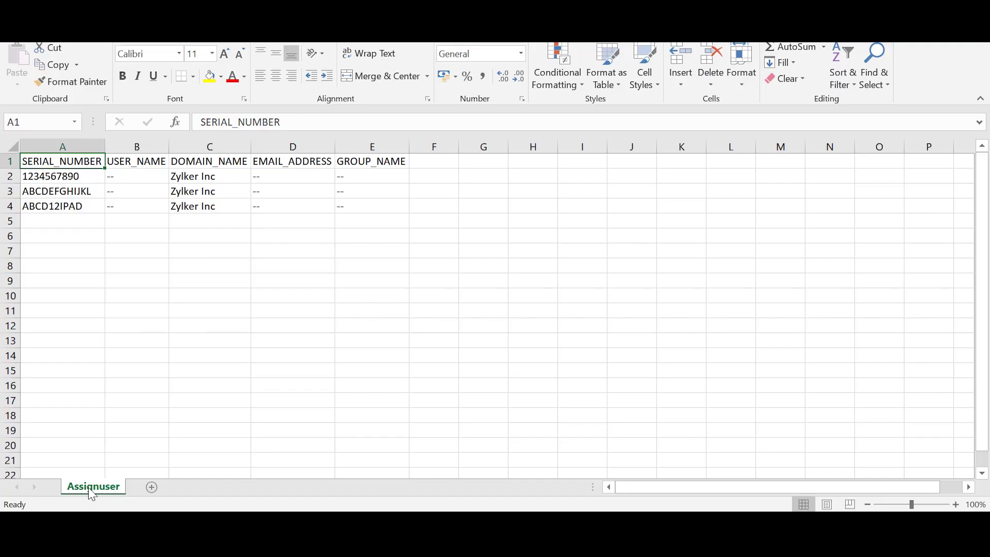
{"action": "left_click", "coordinate": [124, 173]}
{"action": "type", "text": "Aldo"}
{"action": "key", "text": "Tab"}
{"action": "key", "text": "Tab"}
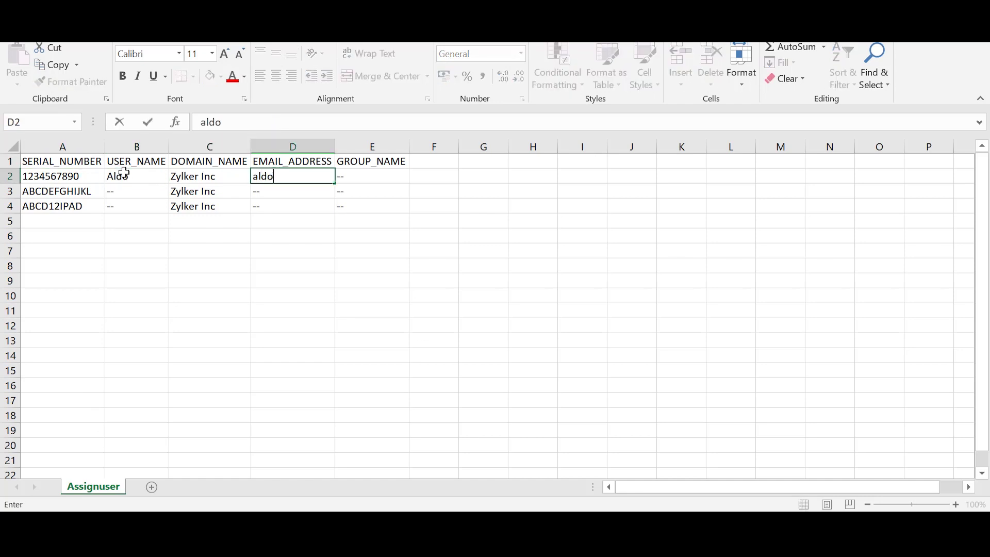
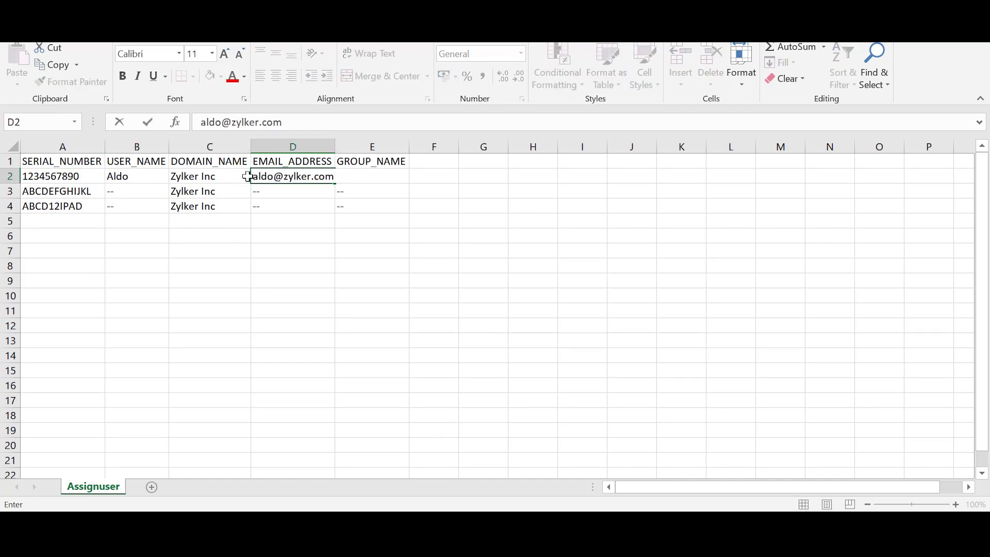
{"action": "key", "text": "F2"}
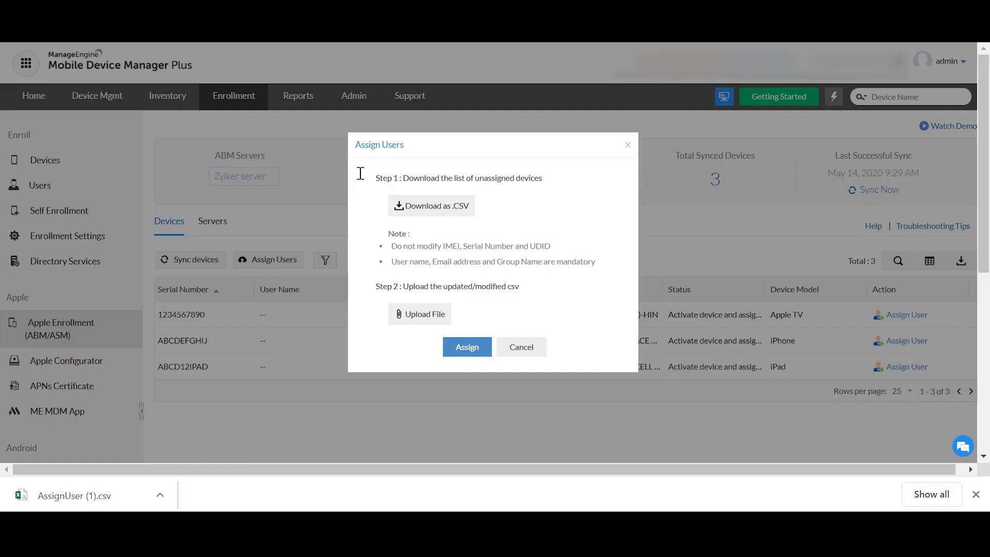
Upload the Assignuser CSV and start assigning users to the three synced devices
{"action": "left_click", "coordinate": [425, 315]}
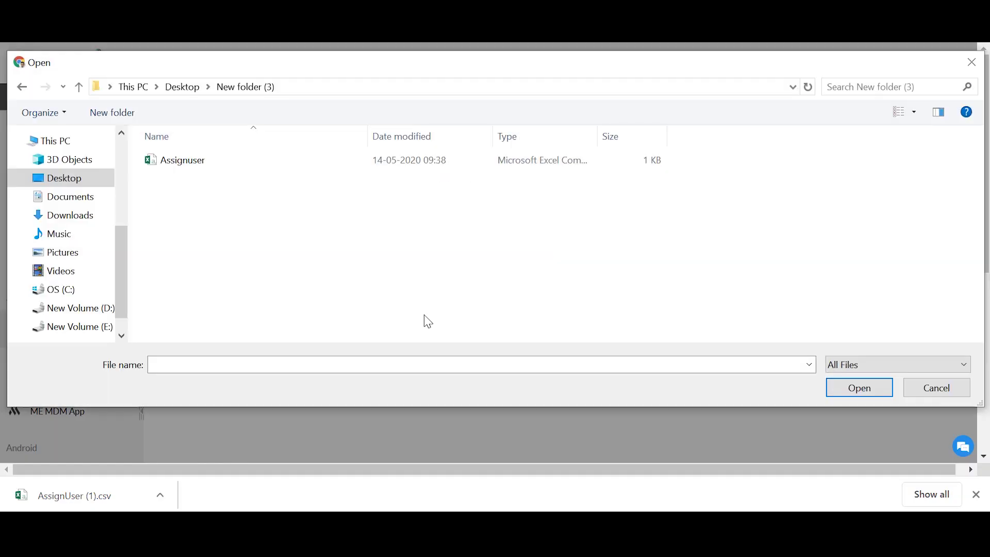
{"action": "left_click", "coordinate": [186, 169]}
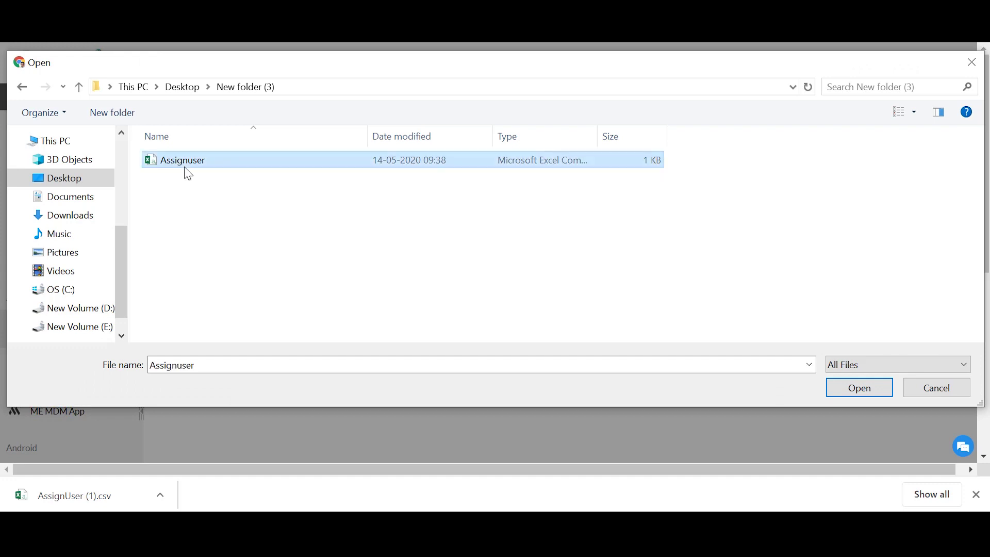
{"action": "left_click", "coordinate": [850, 378]}
{"action": "left_click", "coordinate": [468, 348]}
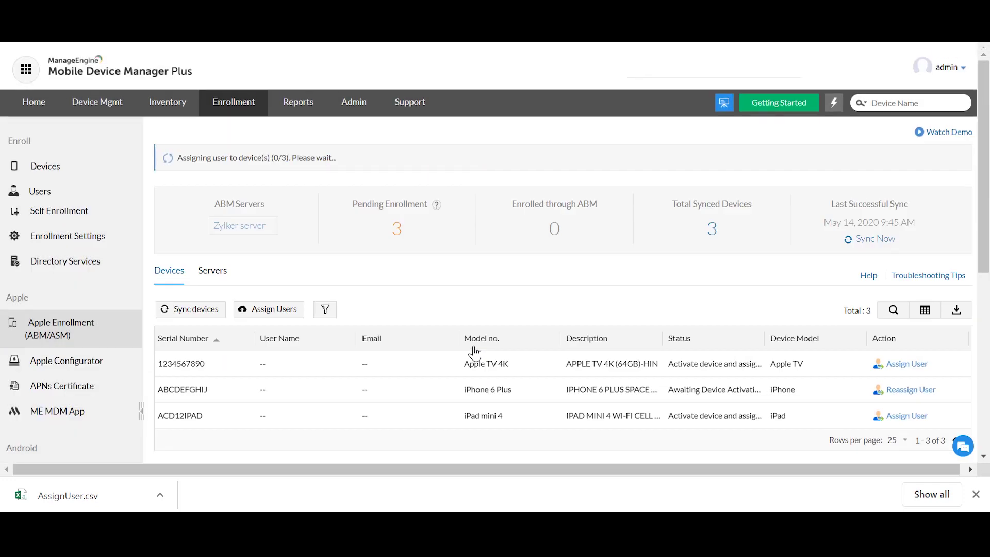